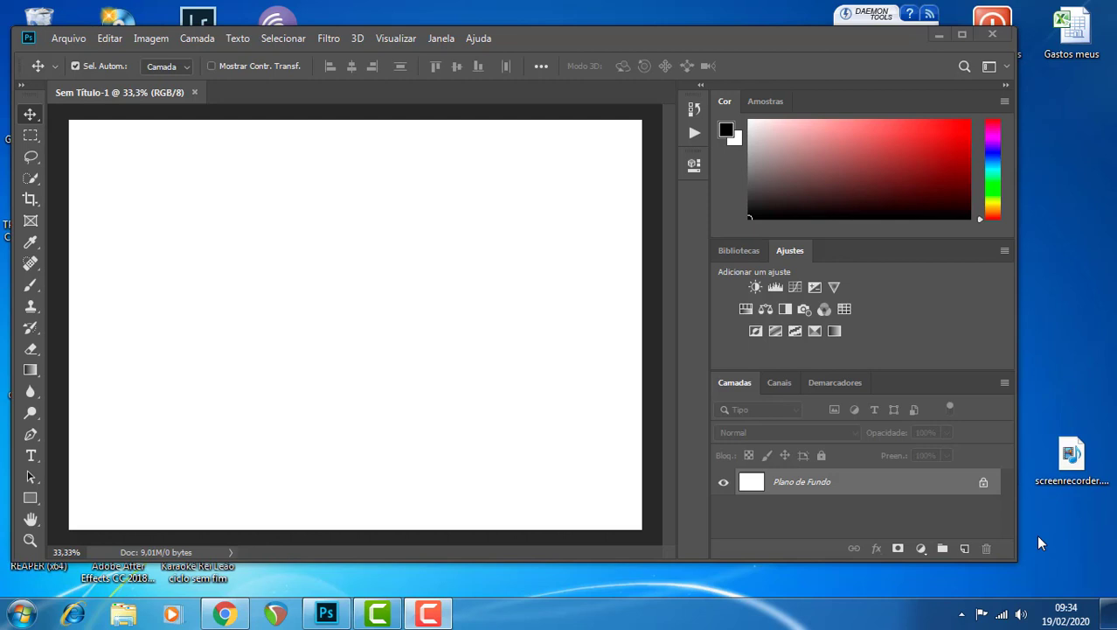
Open the Huion graphic tablet settings through the hidden system tray icons.
left_click(961, 613)
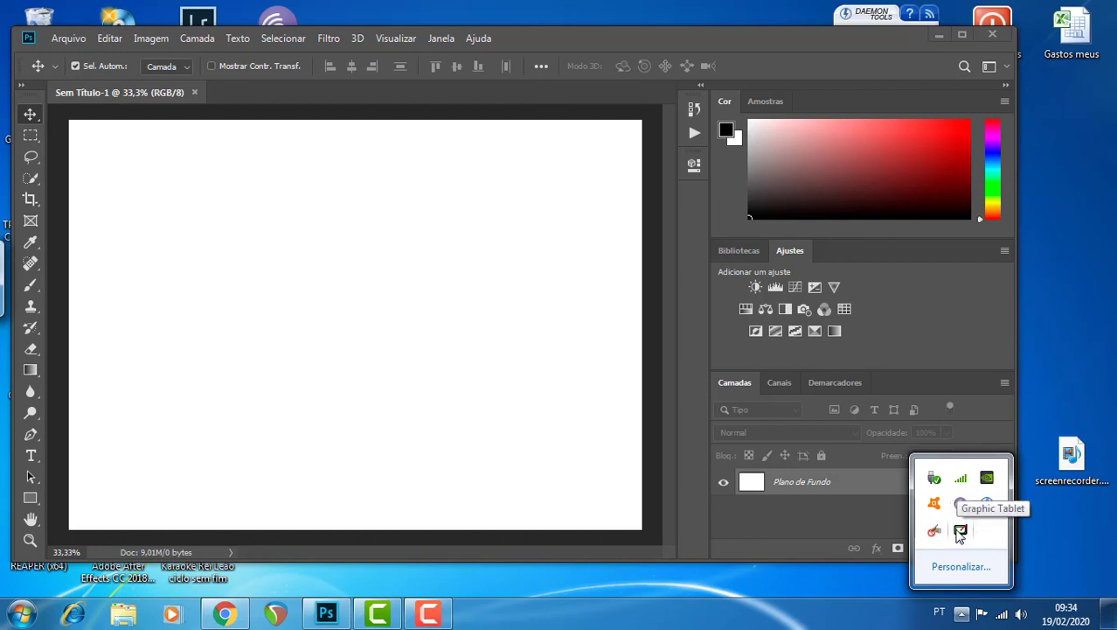
double_click(958, 531)
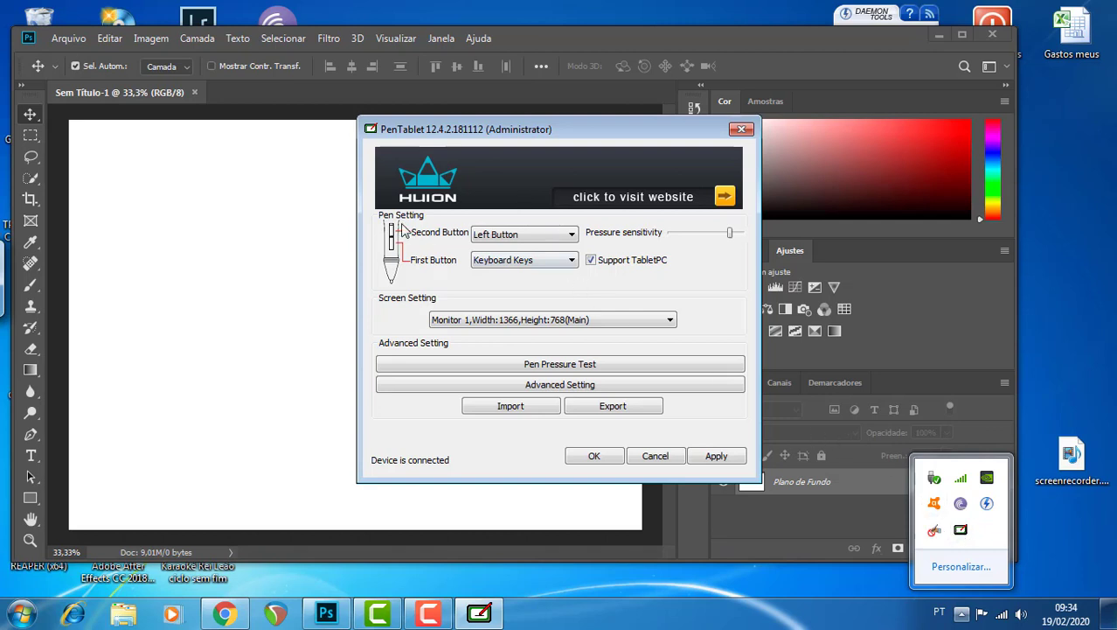
left_click(389, 277)
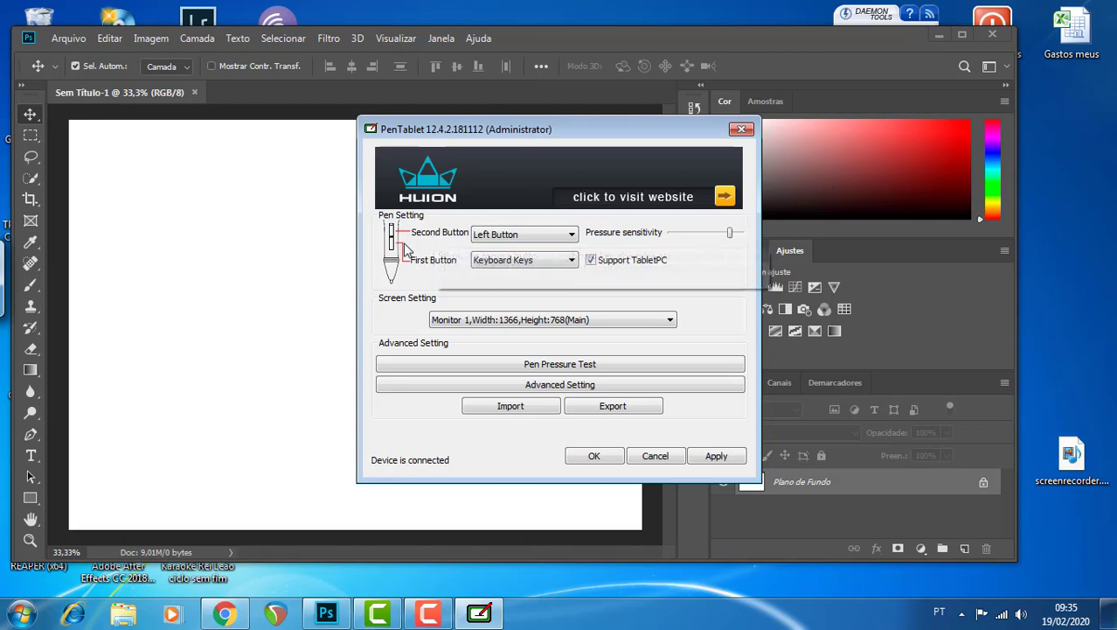
Assign Keyboard Keys to the pen's second button and bring up its express key settings.
left_click(483, 236)
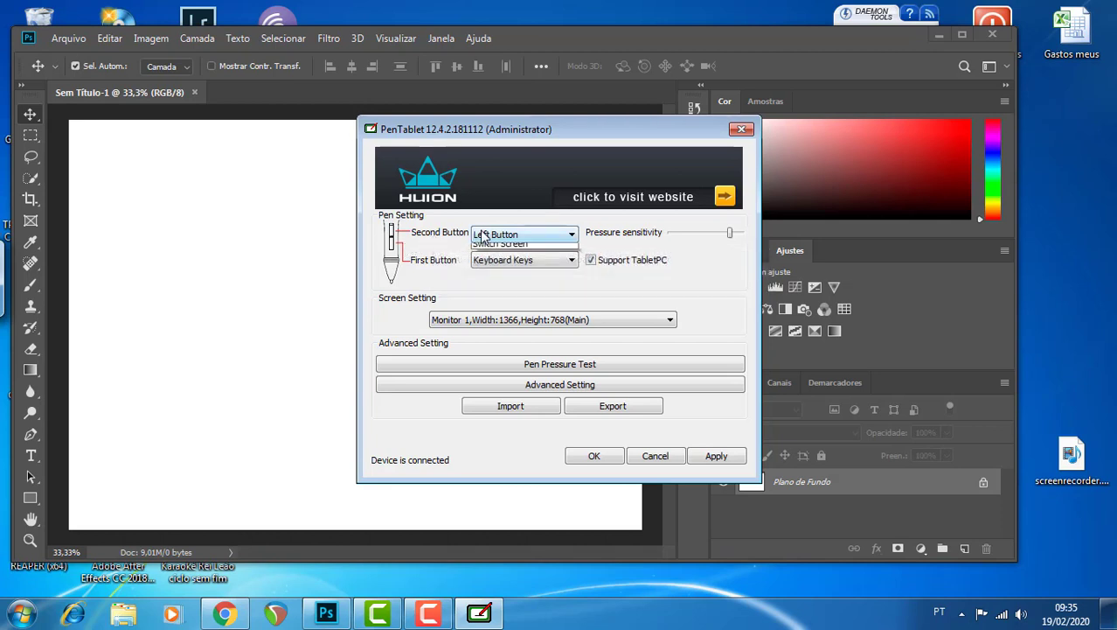
left_click(486, 247)
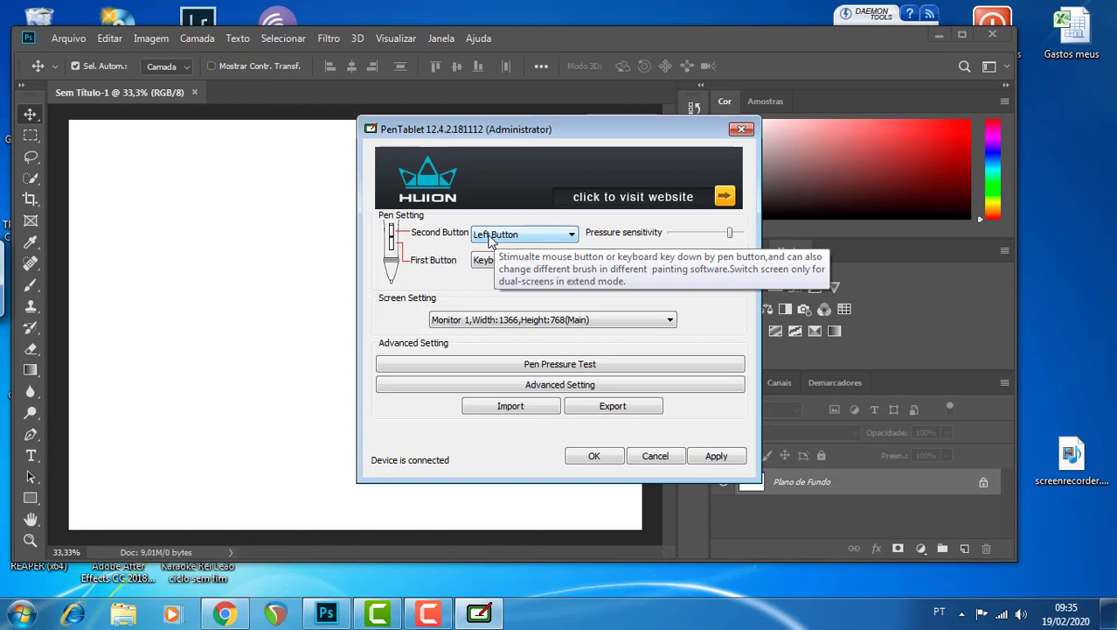
left_click(489, 239)
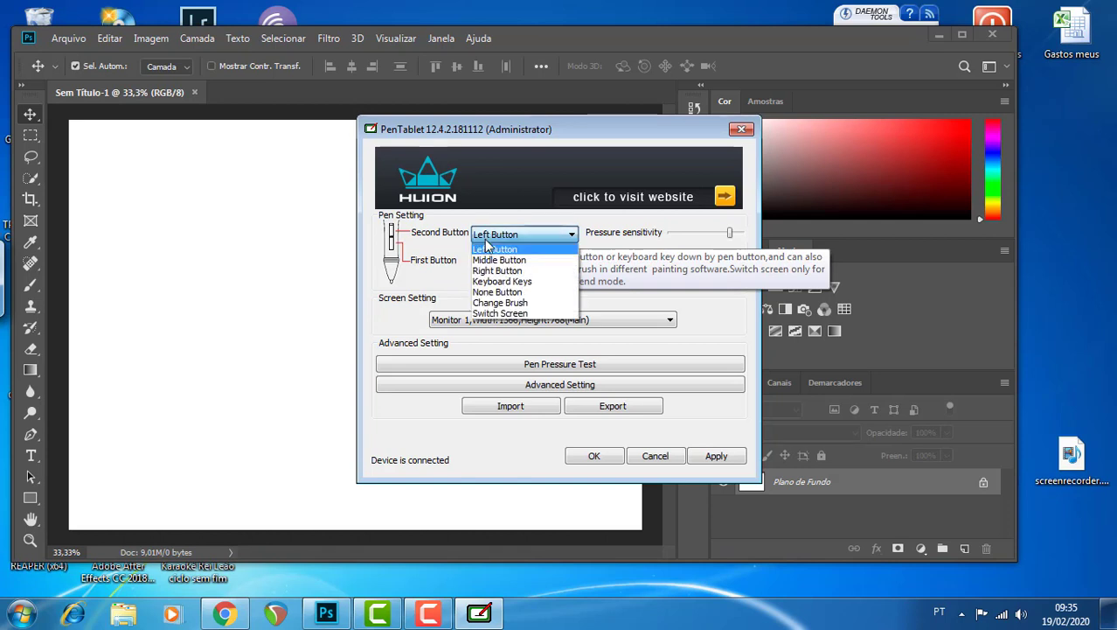
left_click(508, 282)
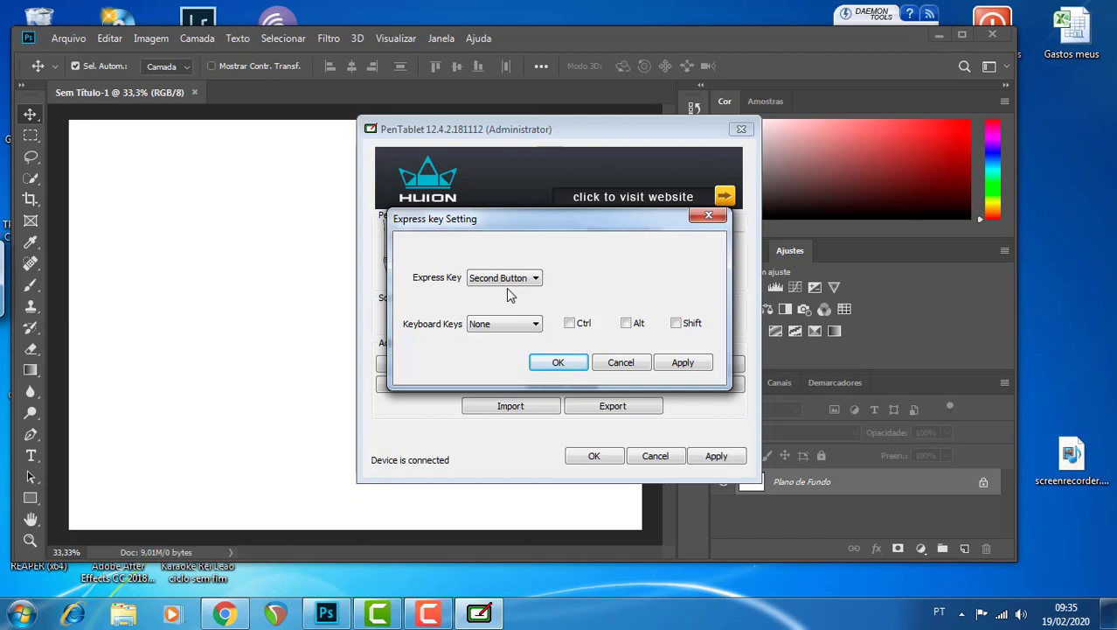
Try assigning the B key without any modifier to the pen's second button, and cancel the express key settings.
left_click(479, 328)
left_click(478, 329)
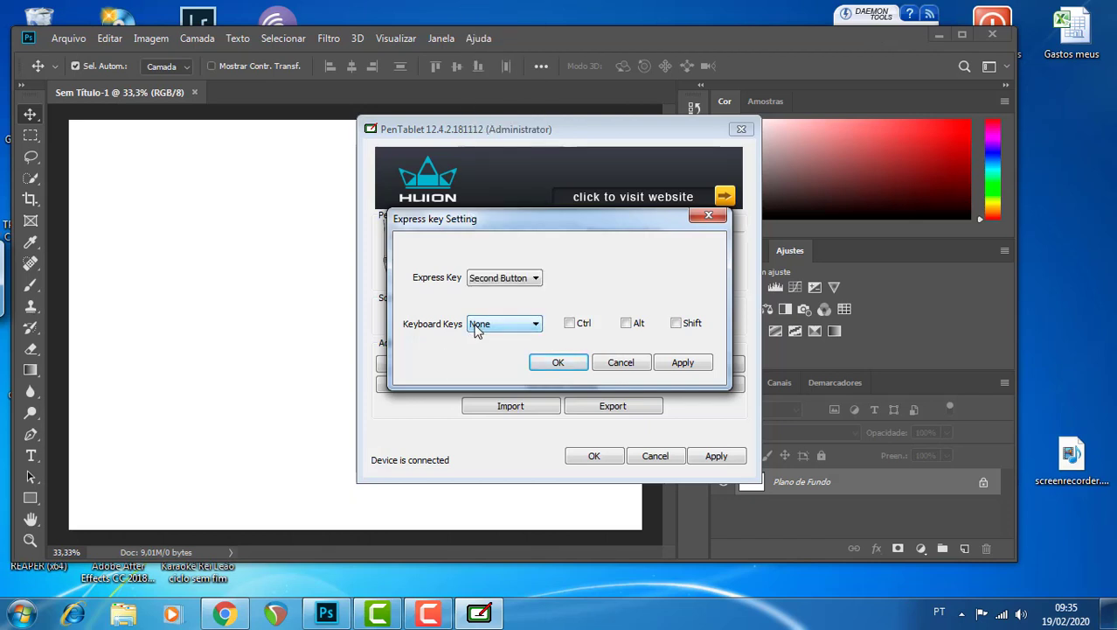
left_click(503, 277)
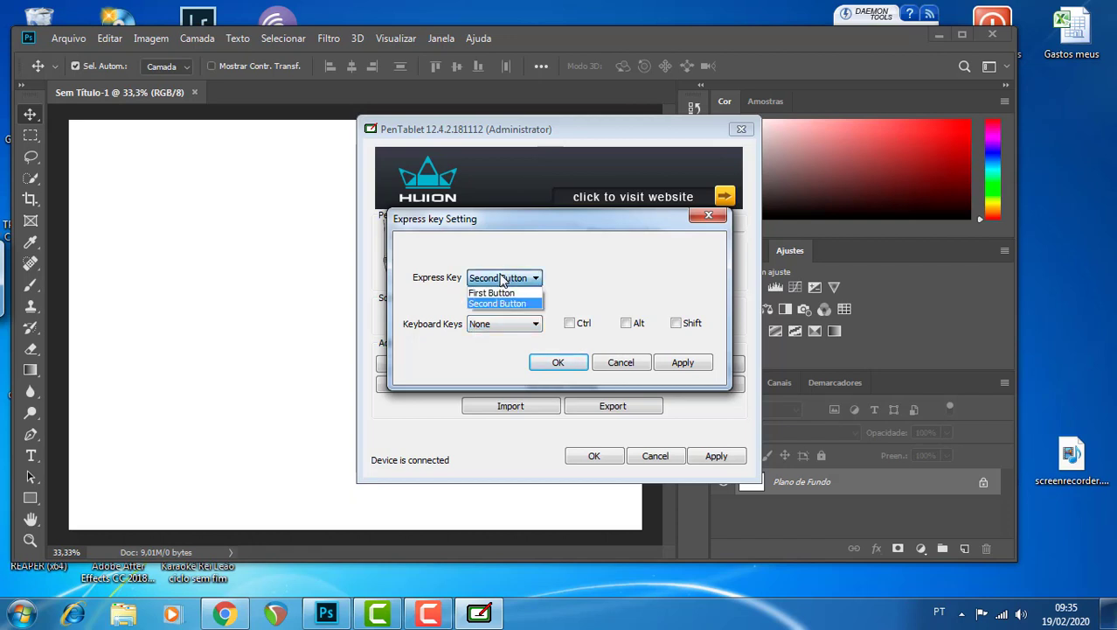
left_click(503, 278)
left_click(569, 323)
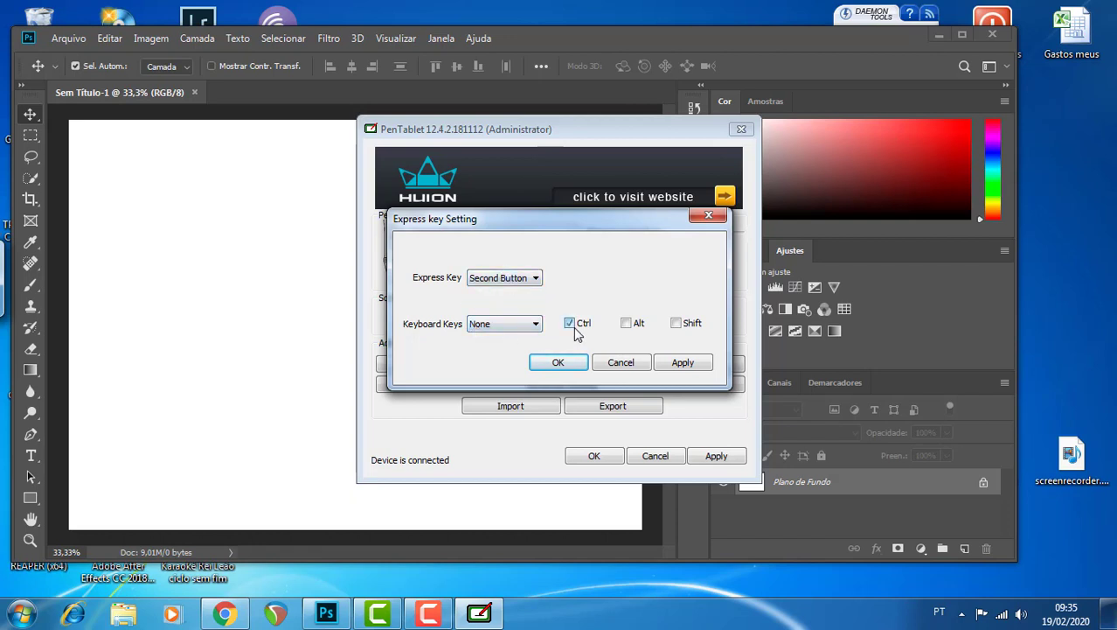
left_click(522, 333)
scroll(511, 220, "up", 10)
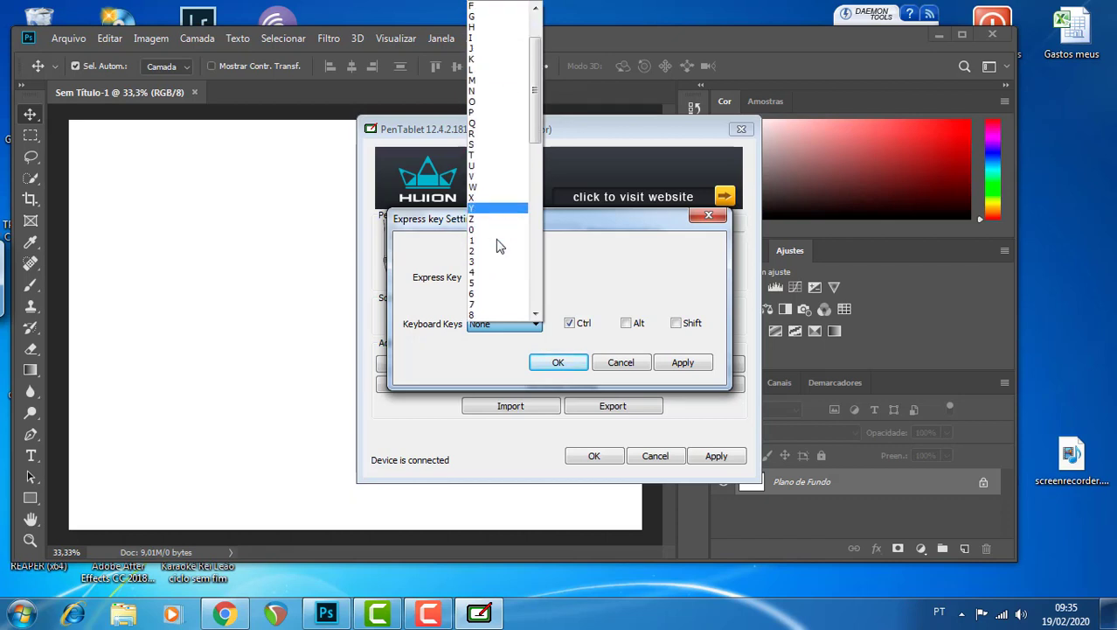
scroll(498, 245, "down", 12)
scroll(496, 249, "up", 12)
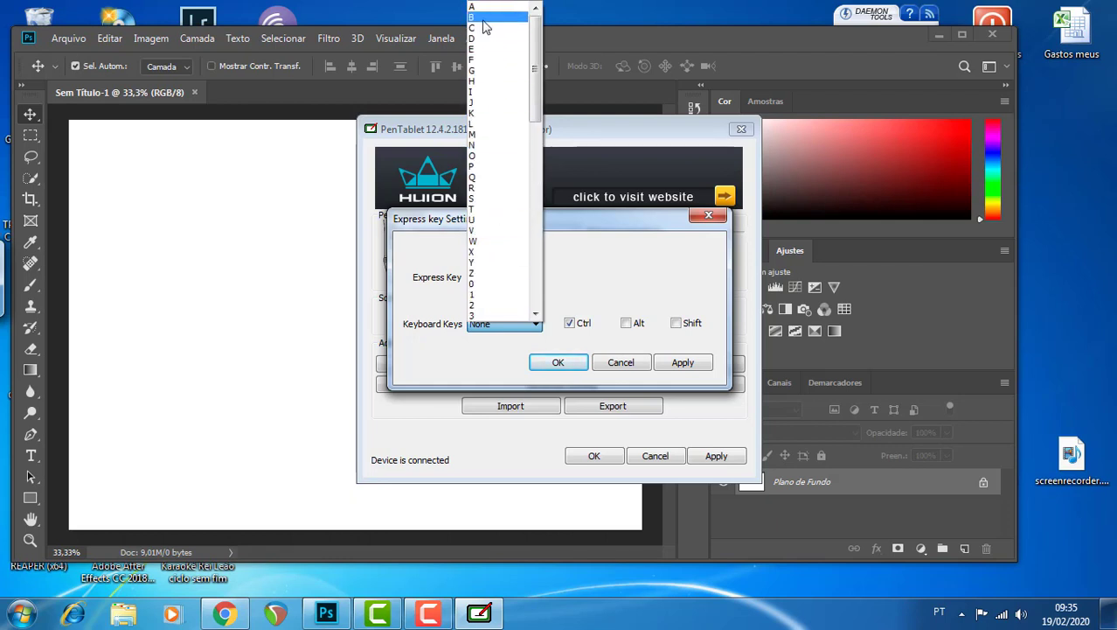
left_click(486, 17)
left_click(573, 323)
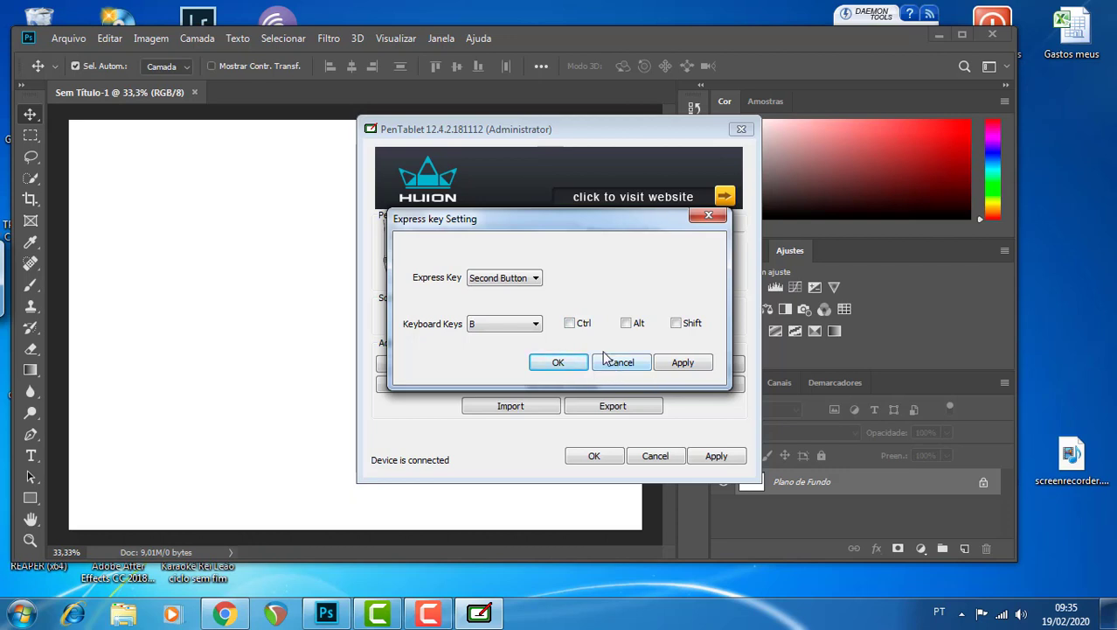
left_click(622, 363)
Set the pen's second button to Left Button and its first button to Right Button.
left_click(496, 234)
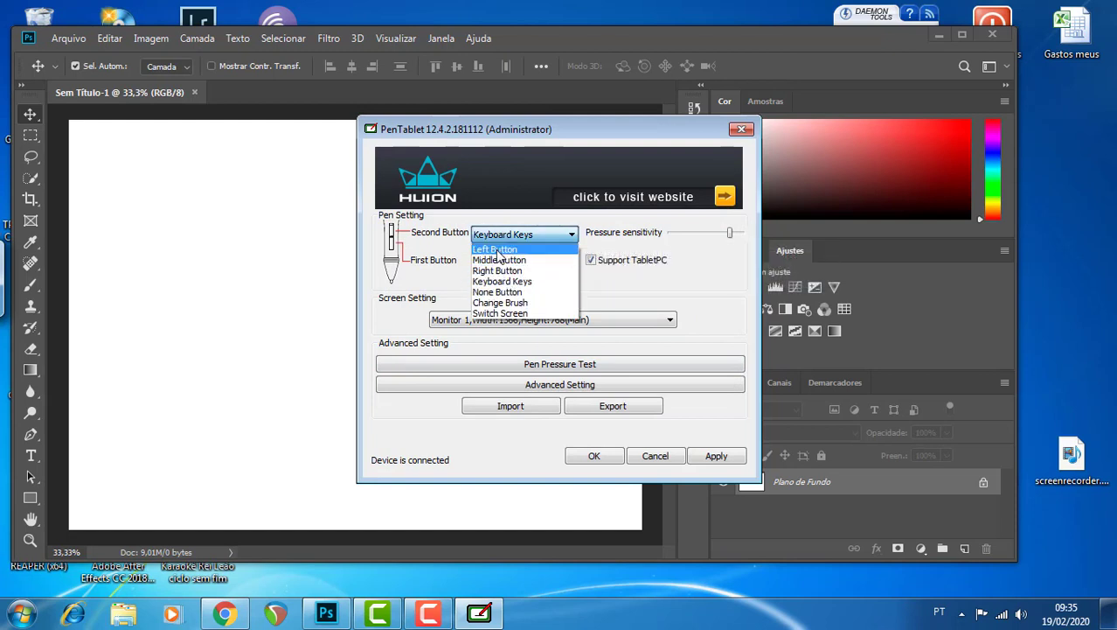
left_click(495, 250)
left_click(520, 260)
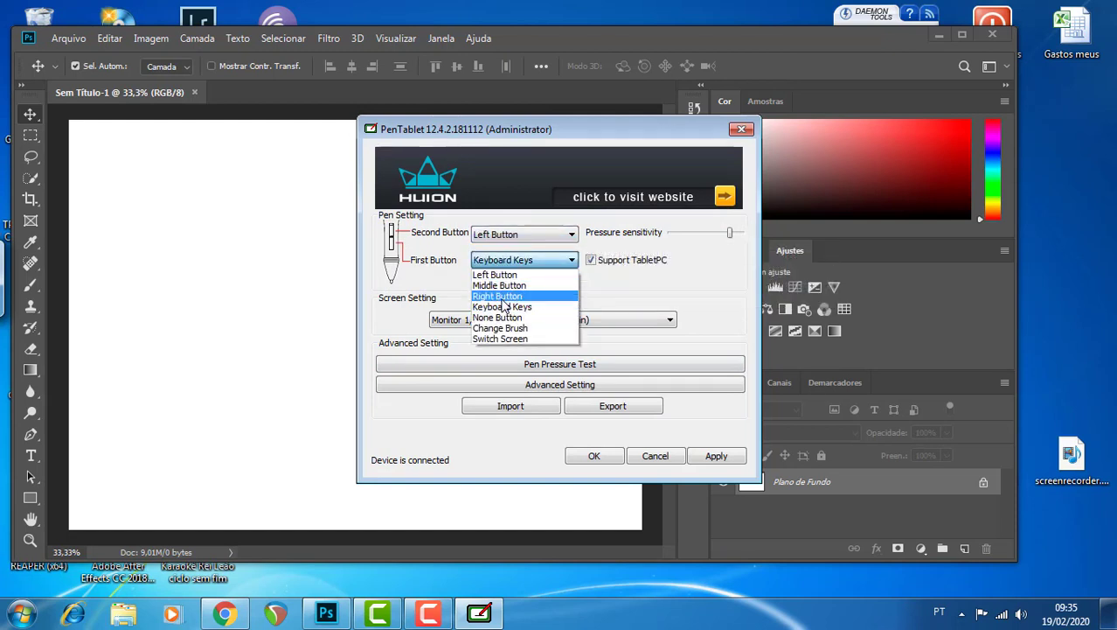
left_click(499, 296)
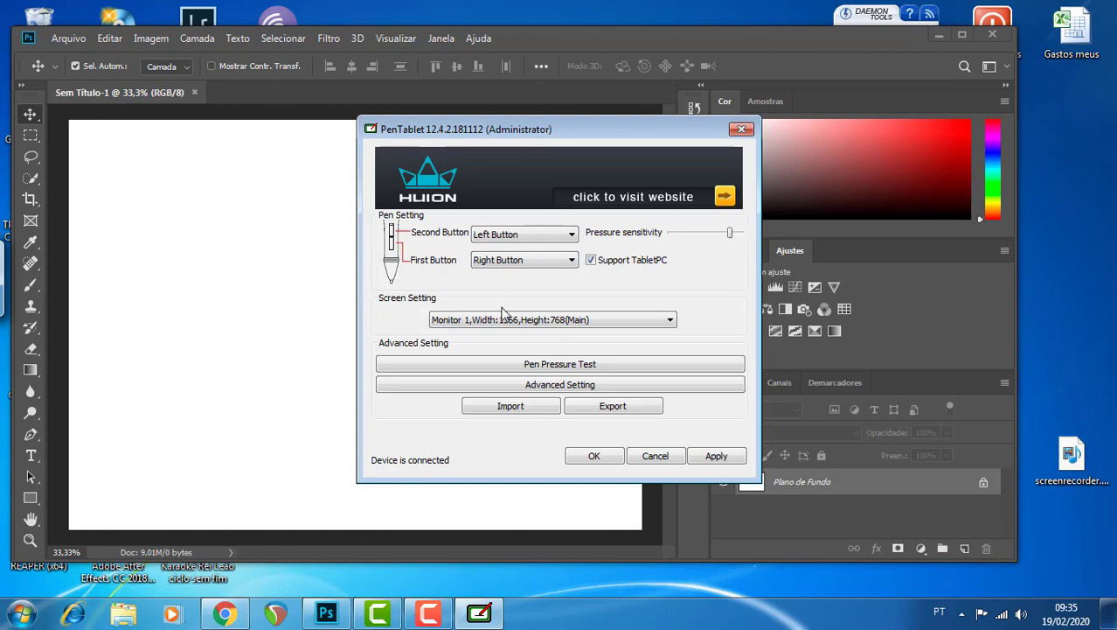
Run the pen pressure test with freehand red strokes and handwriting, and clear the test canvas.
left_click(520, 366)
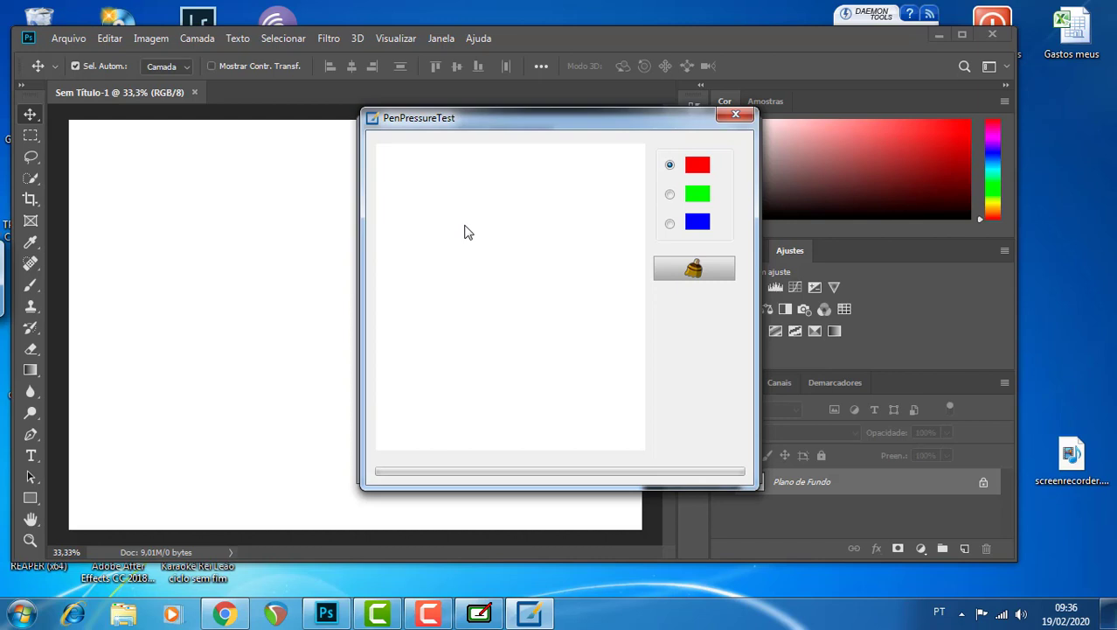
mouse_move(451, 185)
left_mouse_down()
mouse_move(467, 190)
mouse_move(461, 229)
left_mouse_up()
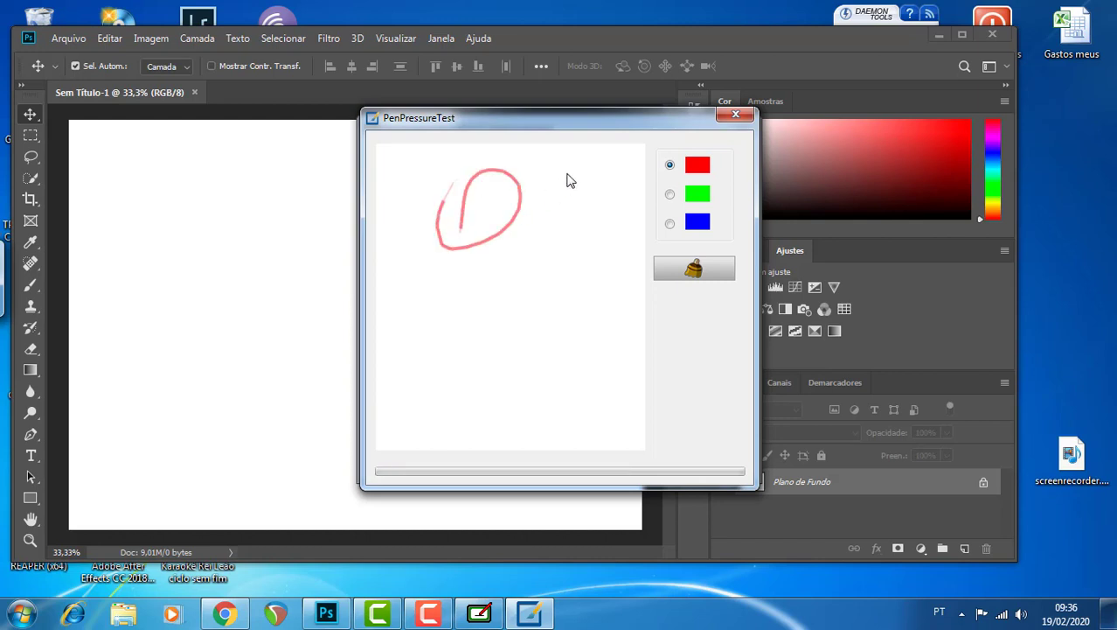
left_click_drag(568, 175, 572, 226)
left_click_drag(437, 315, 439, 367)
left_click_drag(387, 325, 472, 301)
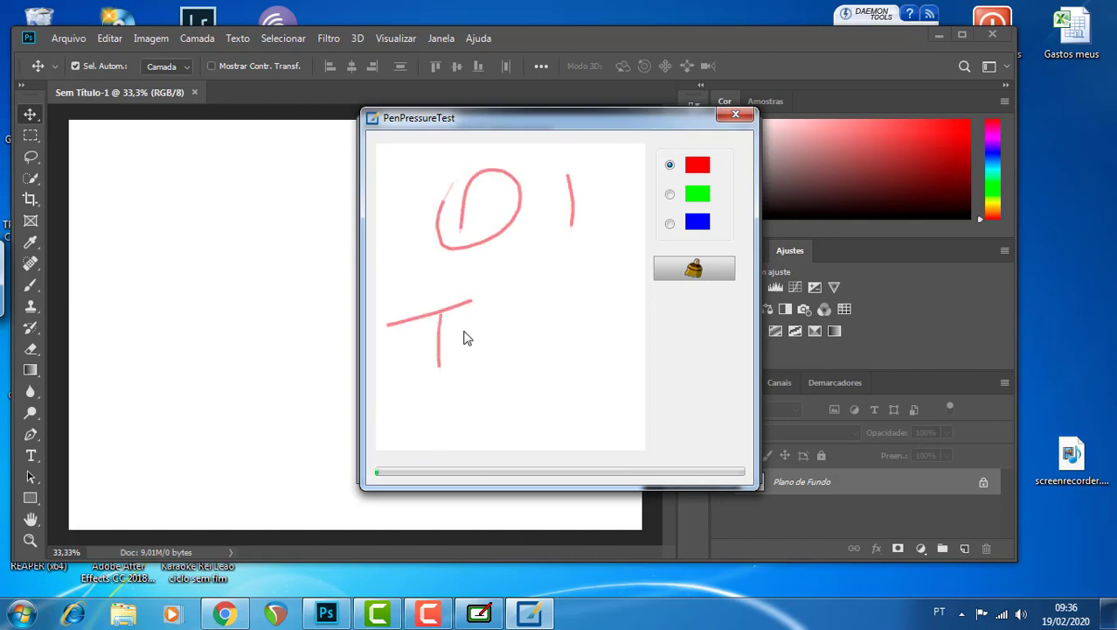
mouse_move(465, 343)
left_mouse_down()
mouse_move(466, 373)
mouse_move(462, 316)
mouse_move(467, 353)
mouse_move(489, 367)
left_mouse_up()
left_click_drag(529, 343, 529, 374)
mouse_move(581, 294)
left_mouse_down()
mouse_move(600, 320)
mouse_move(598, 292)
left_mouse_up()
left_click_drag(579, 226, 465, 301)
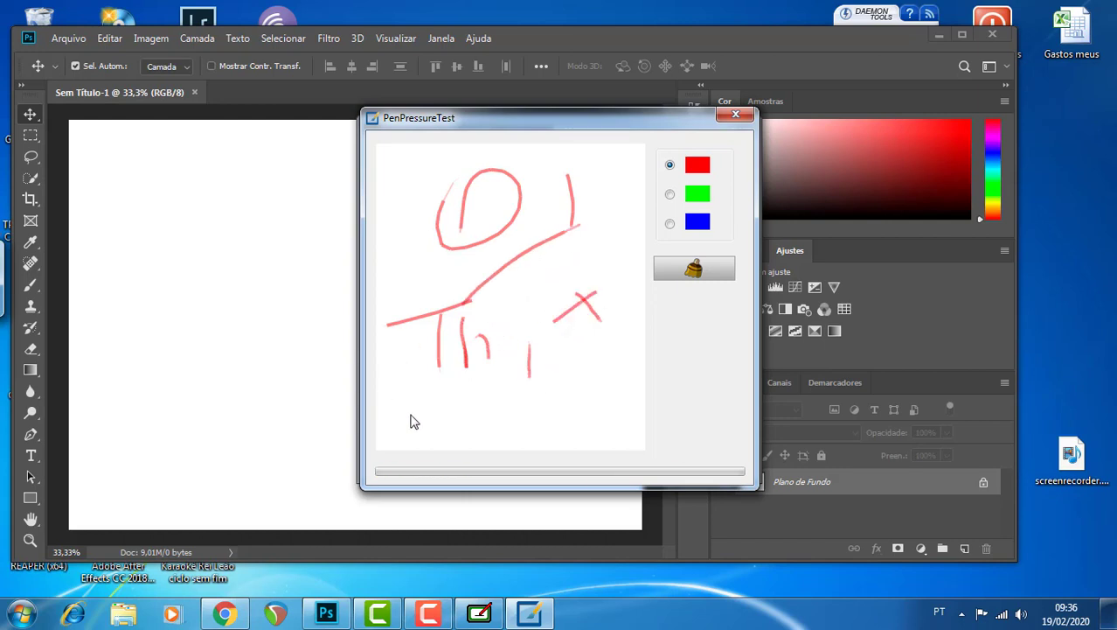
left_click_drag(614, 331, 479, 450)
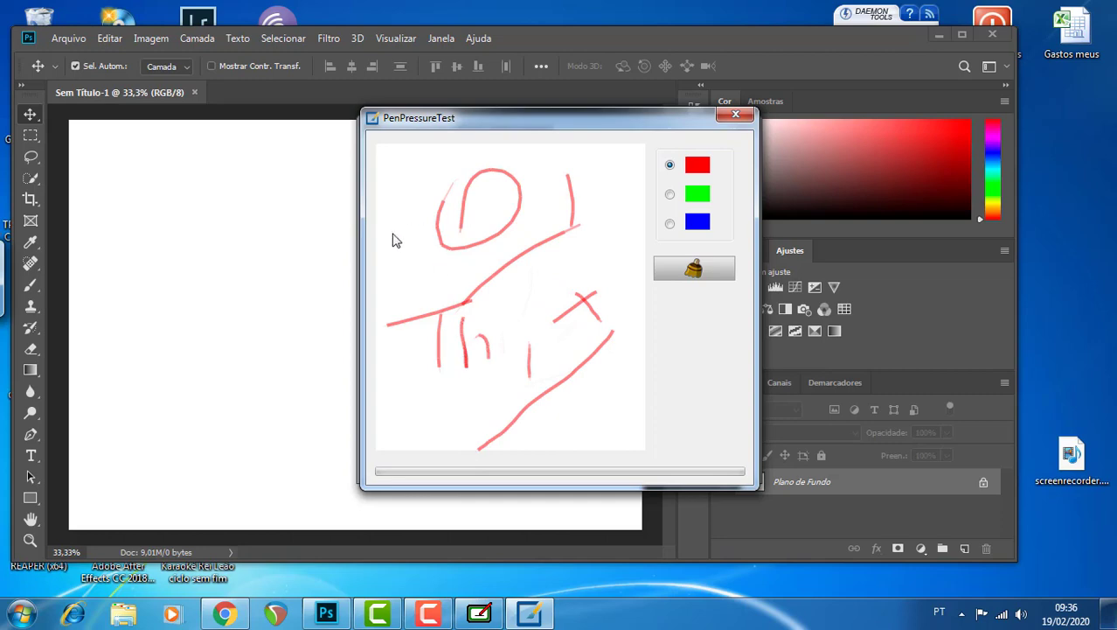
left_click_drag(390, 241, 479, 286)
left_click(729, 270)
left_click(734, 114)
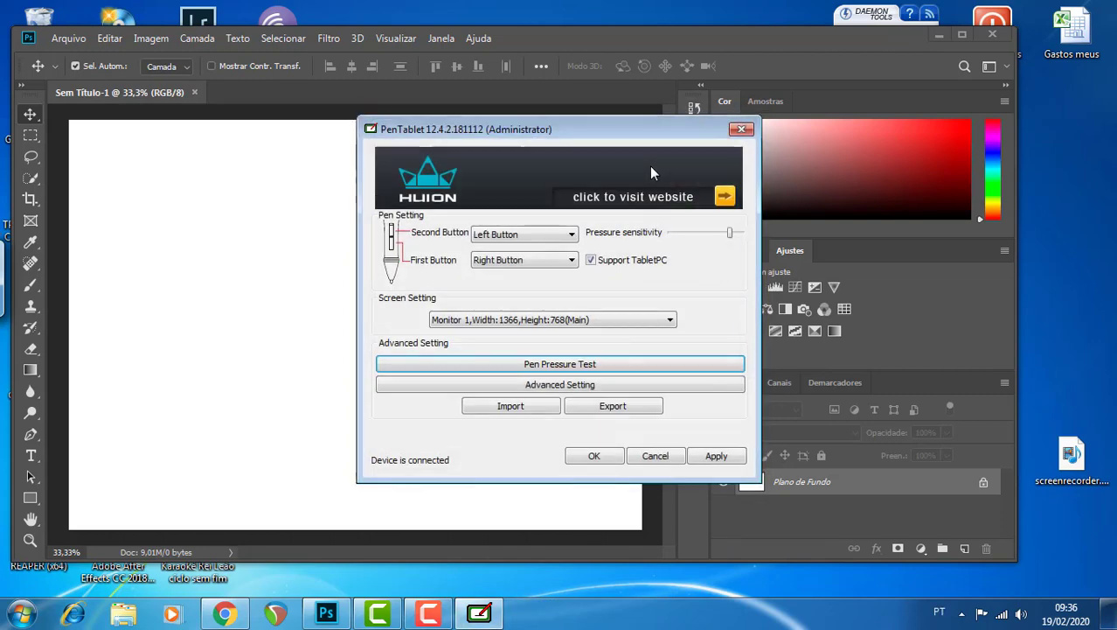
Examine the Left Hand orientation option in the tablet's advanced settings and confirm the dialog.
left_click(520, 386)
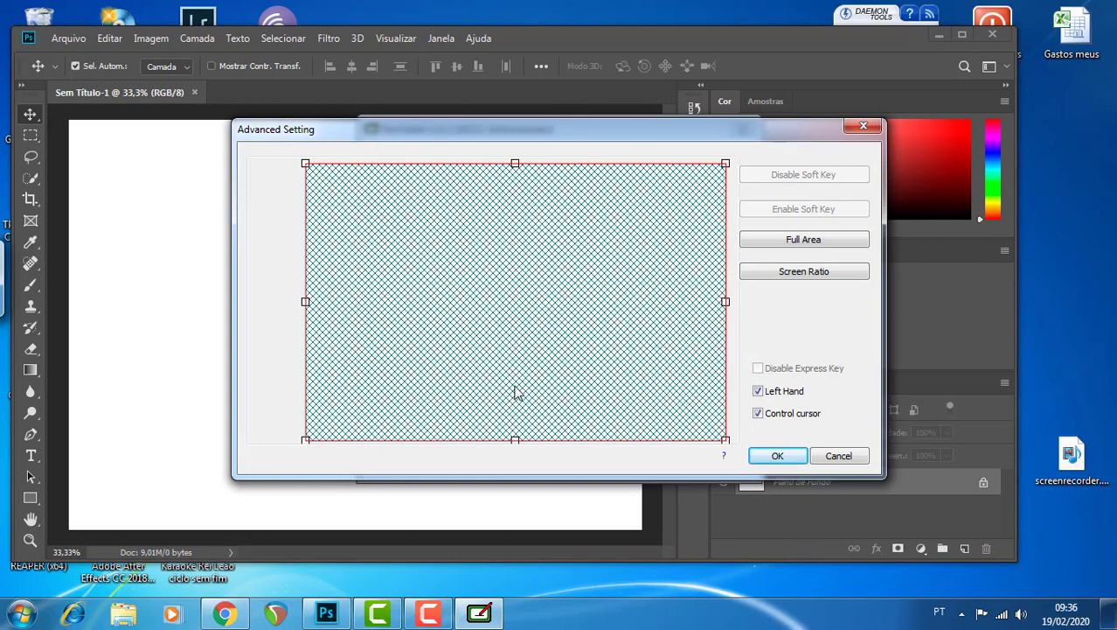
left_click(770, 399)
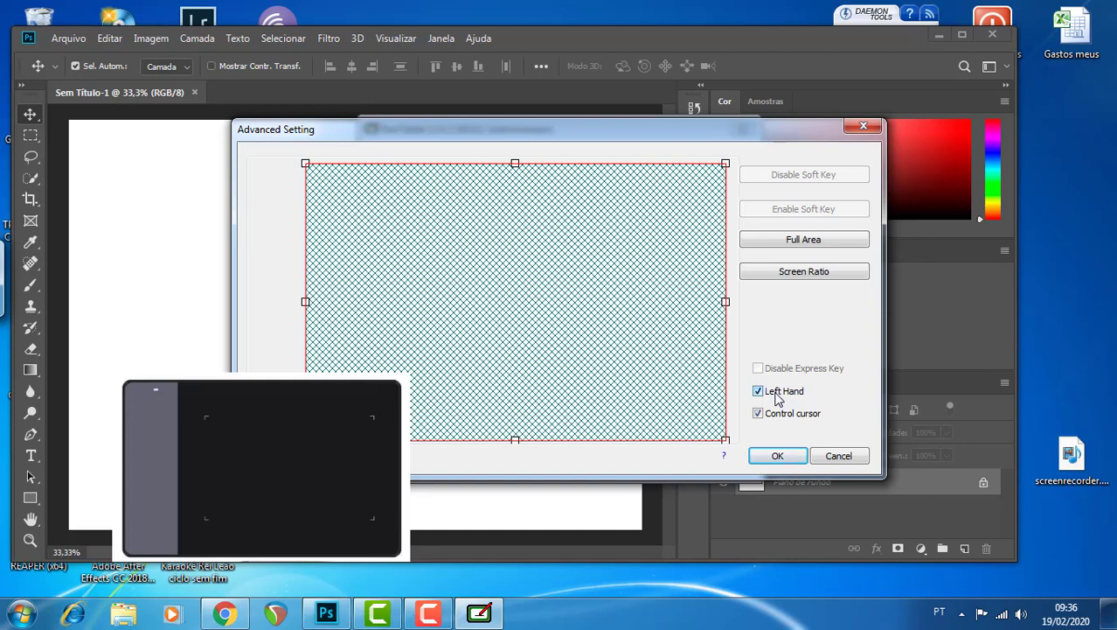
left_click(370, 167)
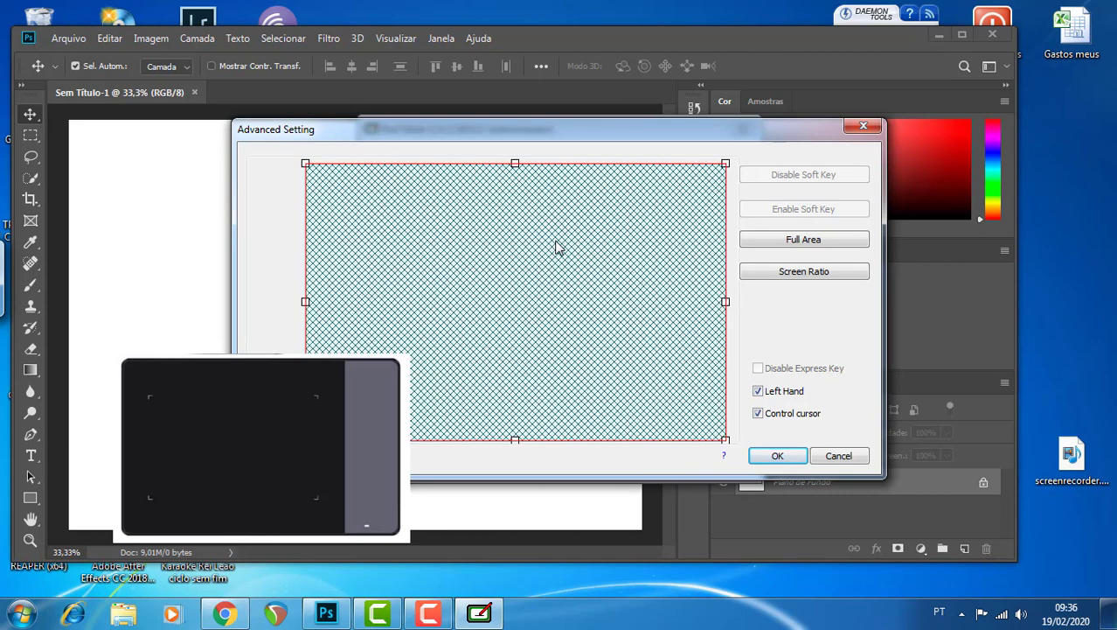
left_click(758, 391)
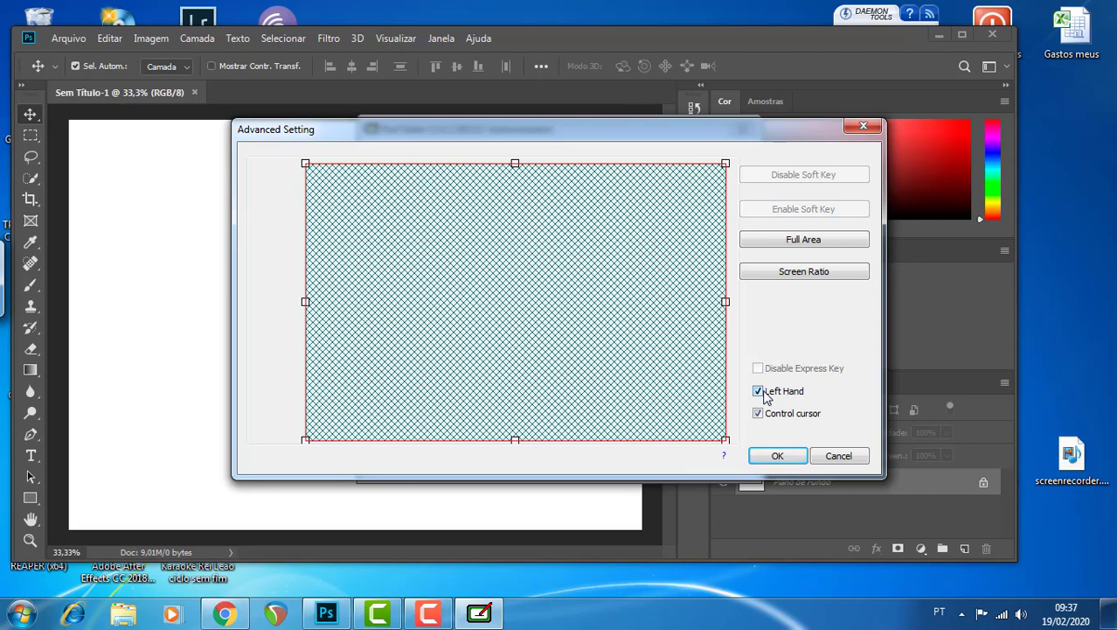
left_click(765, 394)
left_click(775, 455)
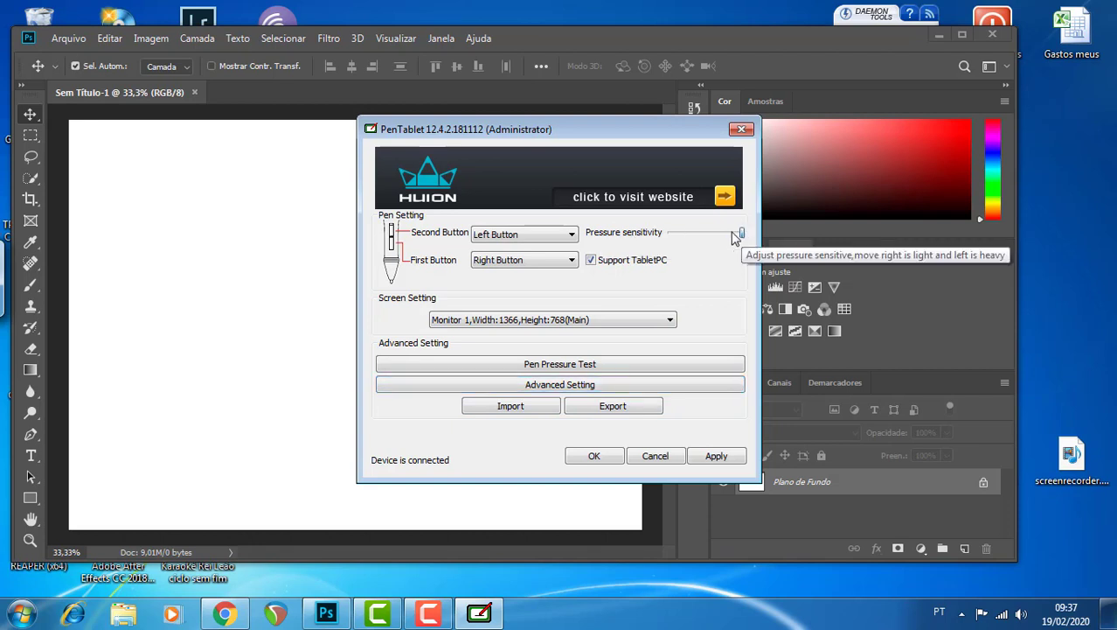
Set the pen's pressure sensitivity to about mid-range, and test it with looping red strokes before confirming the tablet settings.
left_click_drag(732, 236, 708, 238)
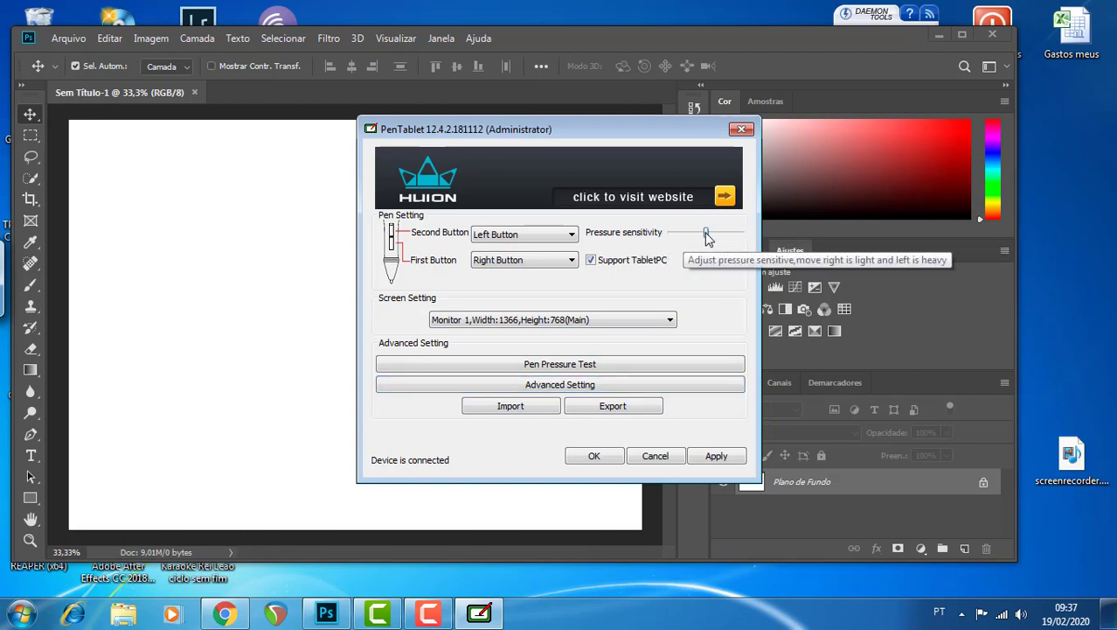
left_click(595, 368)
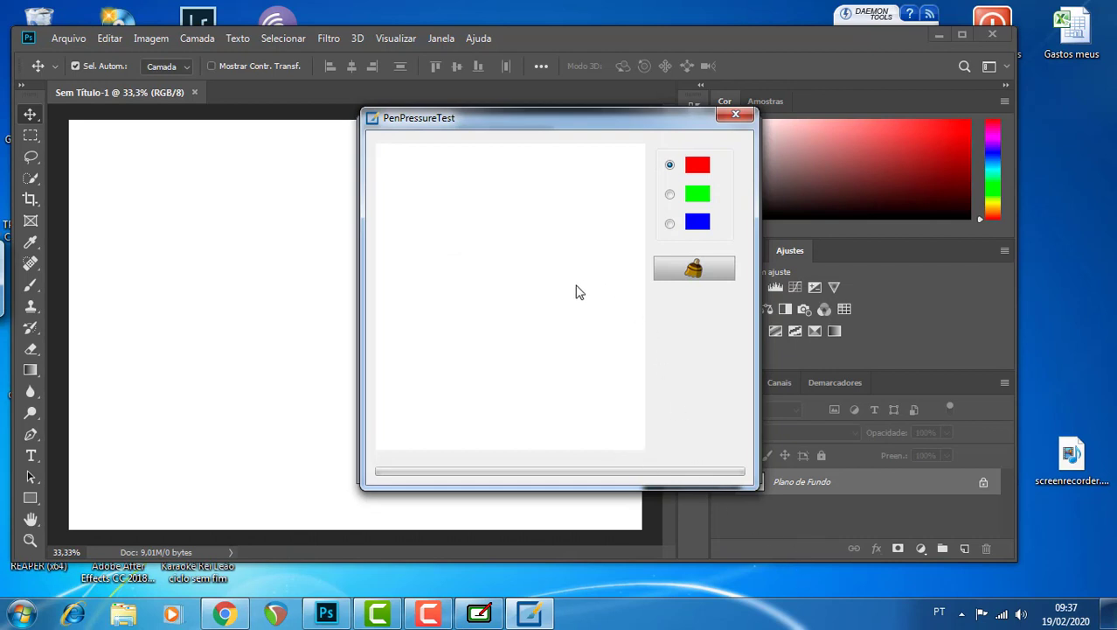
mouse_move(588, 273)
left_mouse_down()
mouse_move(584, 259)
mouse_move(551, 325)
mouse_move(595, 337)
mouse_move(623, 262)
mouse_move(560, 238)
mouse_move(514, 301)
mouse_move(530, 345)
mouse_move(631, 295)
mouse_move(605, 224)
left_mouse_up()
mouse_move(557, 258)
left_mouse_down()
mouse_move(618, 243)
mouse_move(632, 169)
mouse_move(553, 182)
mouse_move(532, 230)
mouse_move(612, 219)
mouse_move(559, 145)
mouse_move(516, 225)
mouse_move(506, 215)
left_mouse_up()
mouse_move(574, 186)
left_mouse_down()
mouse_move(576, 170)
mouse_move(553, 154)
mouse_move(519, 191)
left_mouse_up()
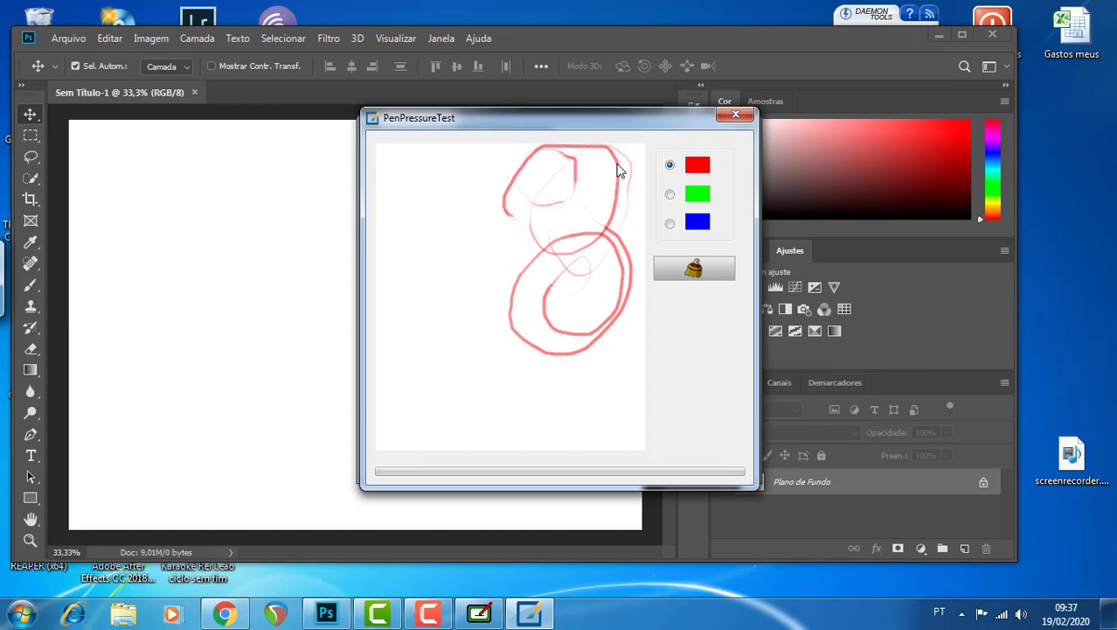
left_click(695, 273)
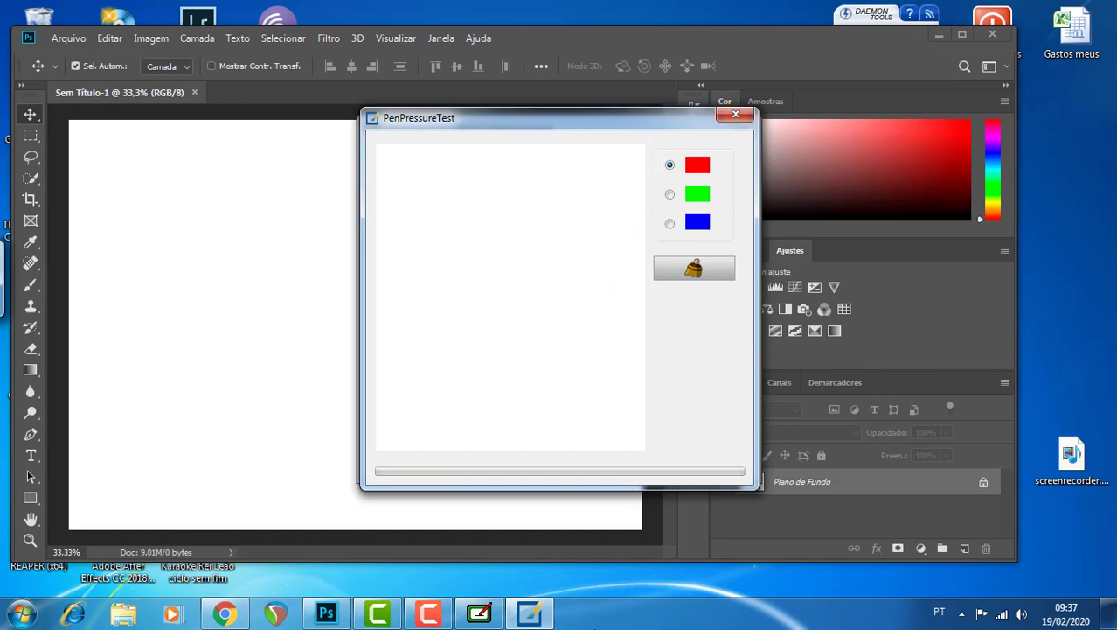
left_click(735, 114)
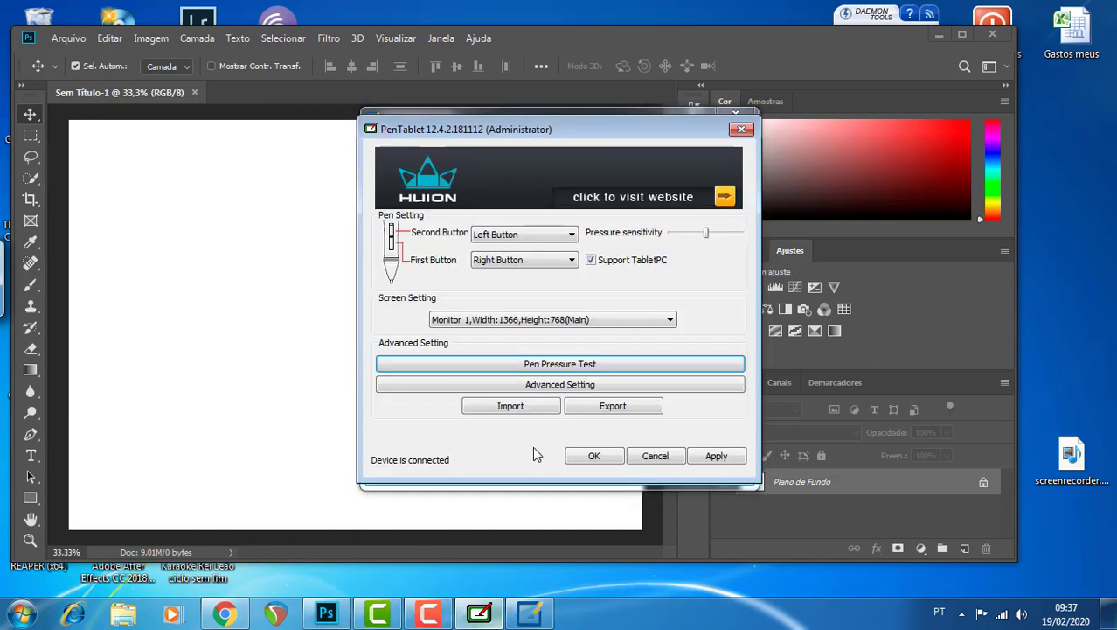
left_click(589, 454)
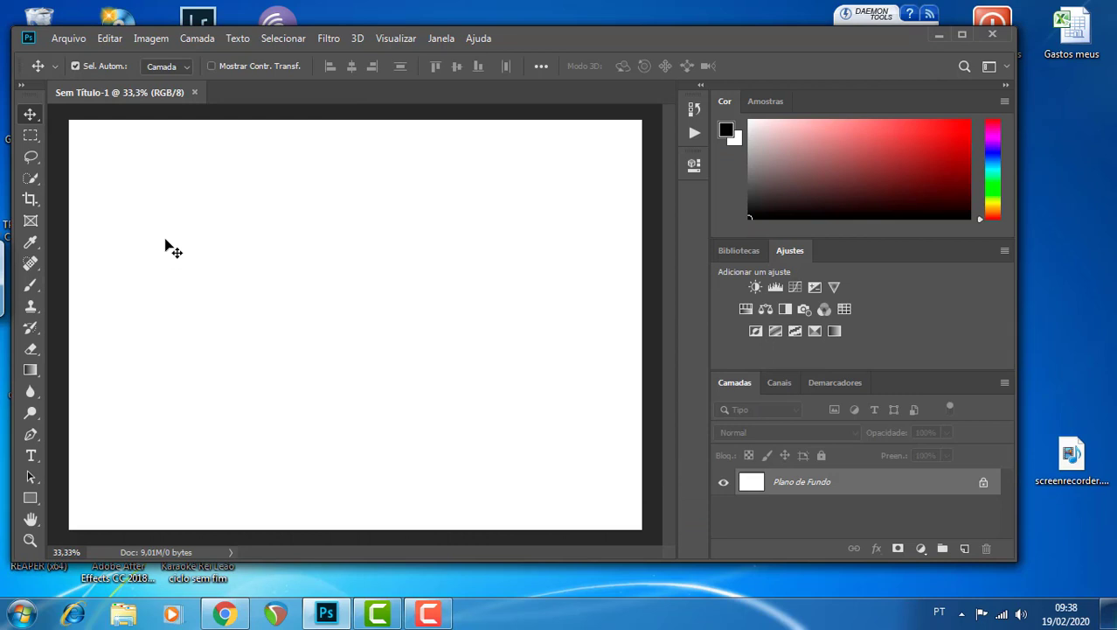
Handwrite "OI" and a first name beneath it in black on the Photoshop canvas with the 13 px Brush tool.
key("b")
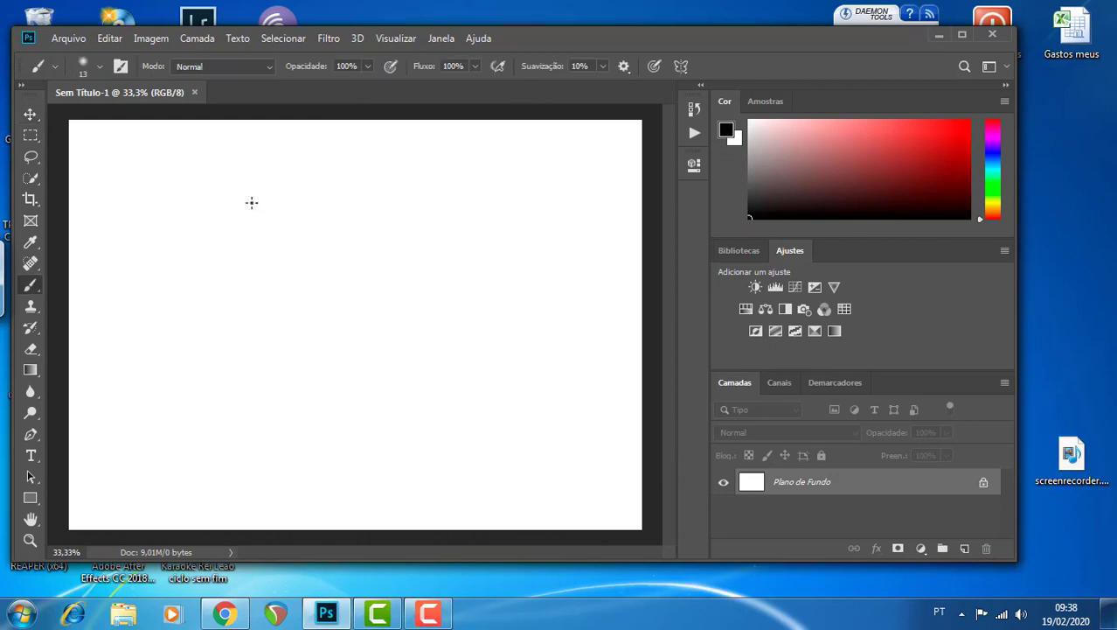
left_click_drag(245, 210, 276, 231)
left_click_drag(313, 190, 309, 229)
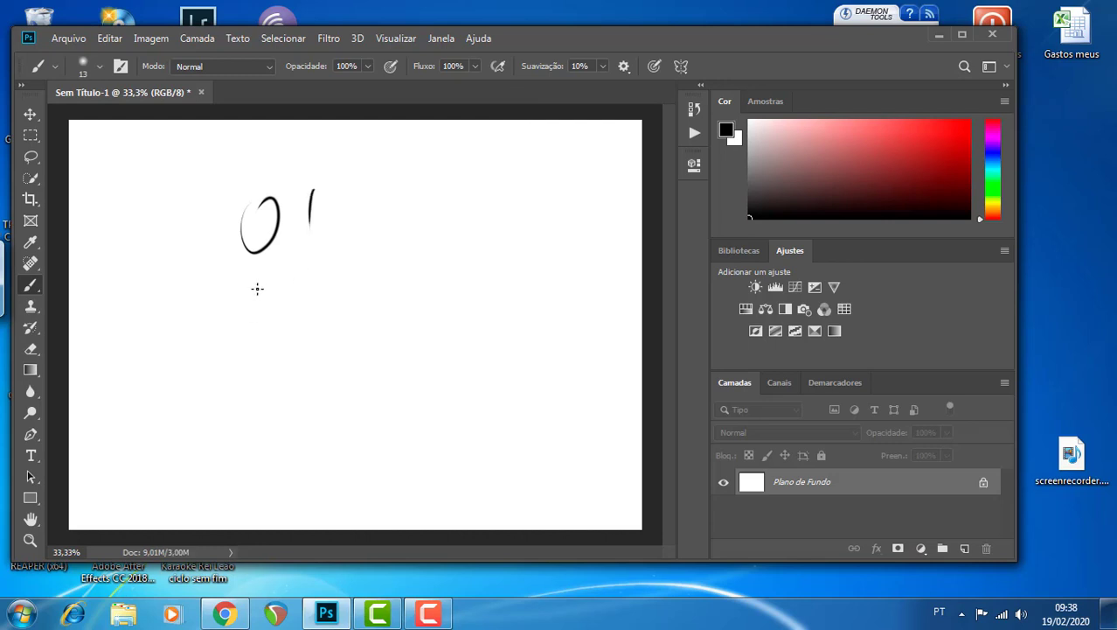
left_click_drag(258, 290, 259, 326)
left_click_drag(287, 260, 221, 335)
mouse_move(279, 300)
left_mouse_down()
mouse_move(279, 337)
mouse_move(303, 330)
left_mouse_up()
mouse_move(320, 297)
left_mouse_down()
mouse_move(320, 327)
mouse_move(349, 290)
mouse_move(364, 307)
mouse_move(392, 305)
left_mouse_up()
mouse_move(406, 269)
left_mouse_down()
mouse_move(414, 289)
mouse_move(429, 274)
left_mouse_up()
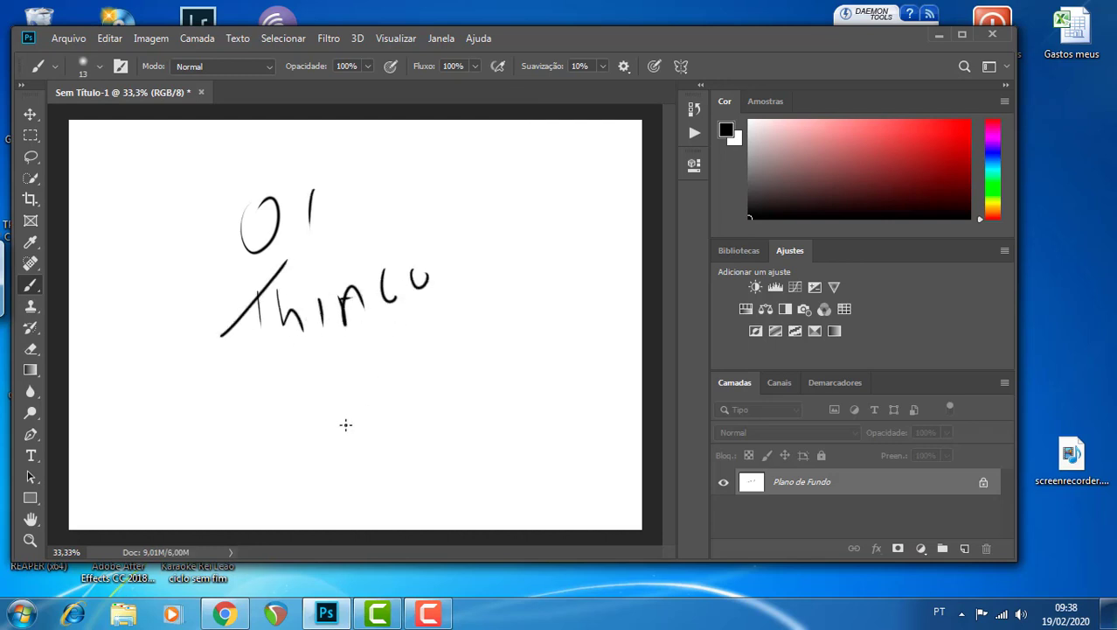
Handwrite a second name in black below the first one with the brush.
mouse_move(300, 398)
left_mouse_down()
mouse_move(310, 442)
mouse_move(406, 388)
left_mouse_up()
mouse_move(391, 328)
left_mouse_down()
mouse_move(420, 387)
mouse_move(475, 336)
left_mouse_up()
left_click_drag(501, 301, 507, 381)
left_click_drag(538, 292, 553, 297)
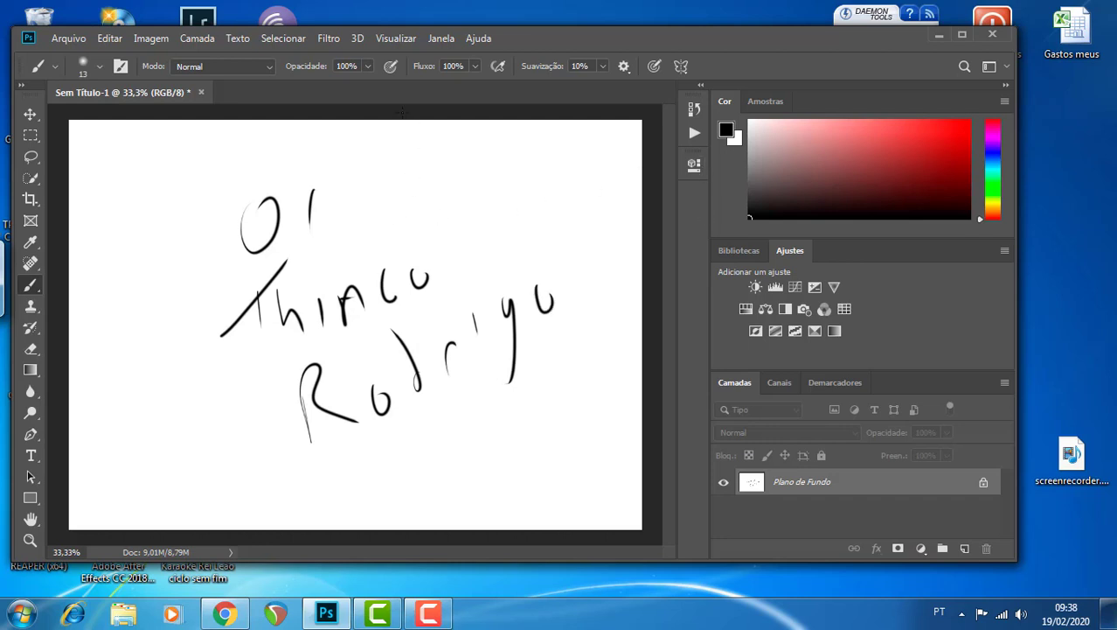
Reduce the brush flow to 9% and handwrite "OI" and the first name again in the canvas's upper right area.
left_click(368, 67)
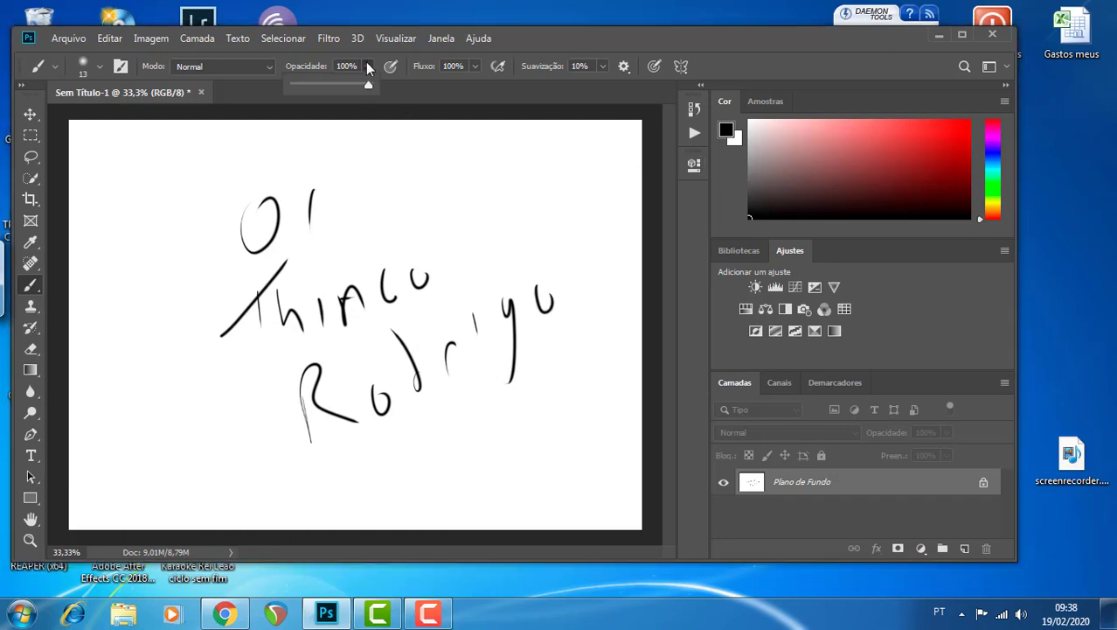
left_click(473, 67)
left_click_drag(473, 84, 406, 85)
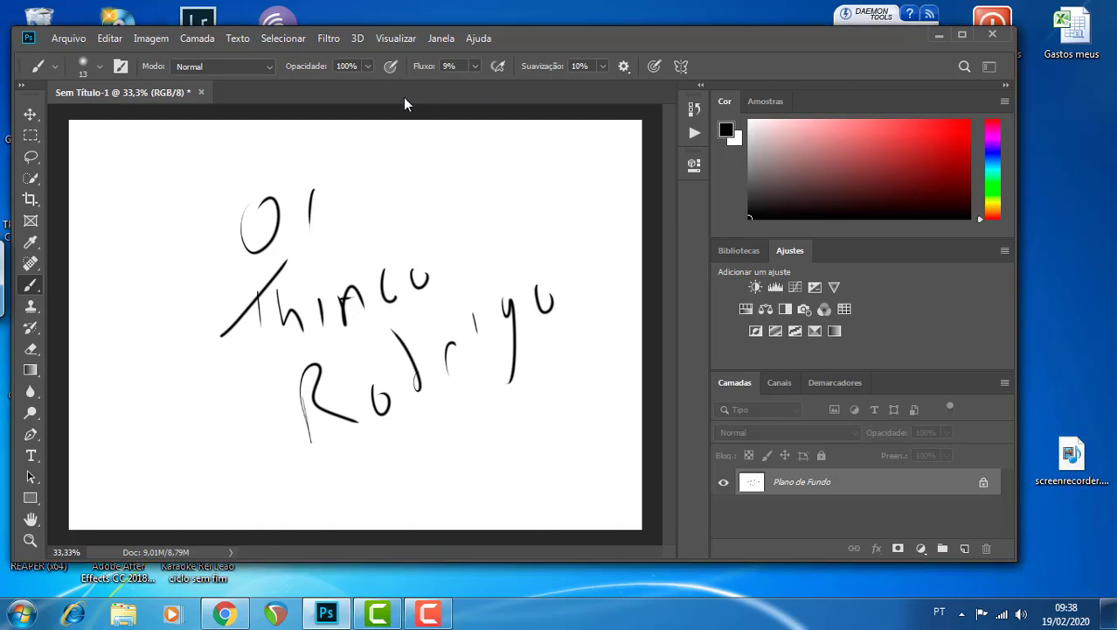
mouse_move(386, 153)
left_mouse_down()
mouse_move(419, 164)
mouse_move(446, 205)
mouse_move(432, 245)
left_mouse_up()
mouse_move(389, 239)
left_mouse_down()
mouse_move(464, 199)
mouse_move(457, 249)
mouse_move(525, 210)
mouse_move(544, 214)
mouse_move(585, 182)
mouse_move(581, 194)
left_mouse_up()
Handwrite the greeting and the first letters of the name along the canvas's left side with pressure-controlled opacity.
left_click_drag(163, 195, 144, 264)
left_click_drag(185, 194, 188, 264)
left_click_drag(153, 385, 187, 326)
left_click_drag(179, 345, 182, 395)
left_click_drag(191, 368, 194, 392)
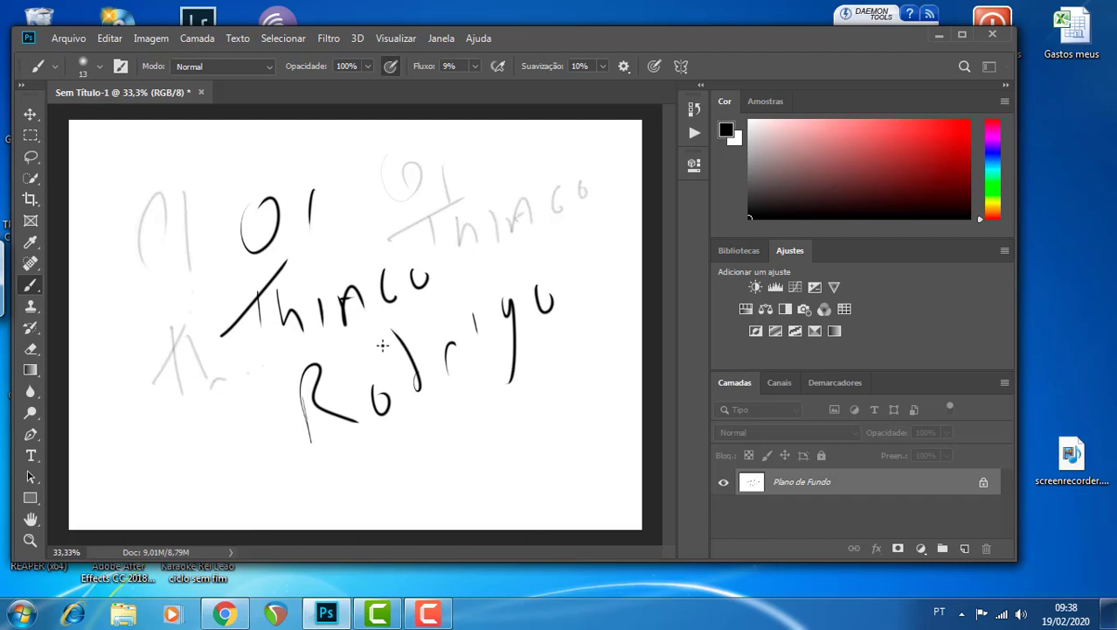